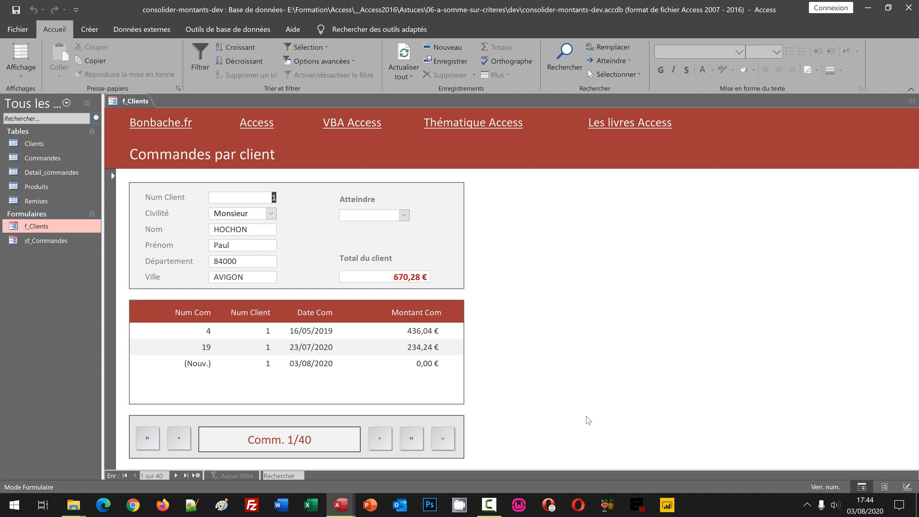
- Switch to the consolider-montants database and open the f_Clients form
{"action": "mouse_move", "coordinate": [350, 498]}
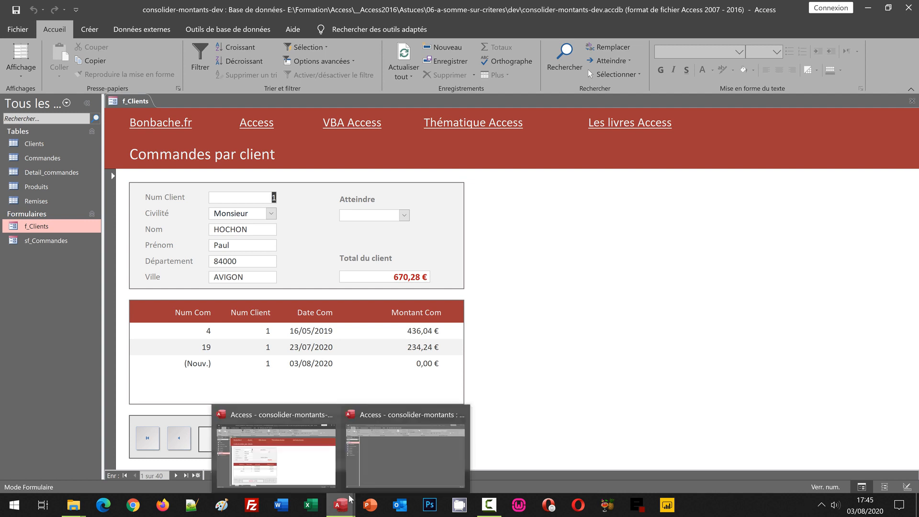
{"action": "left_click", "coordinate": [405, 445]}
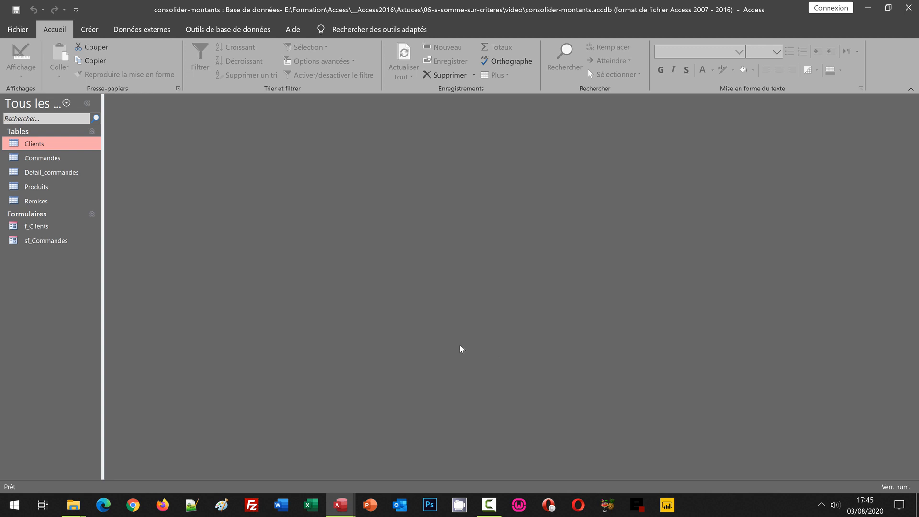
{"action": "double_click", "coordinate": [42, 230]}
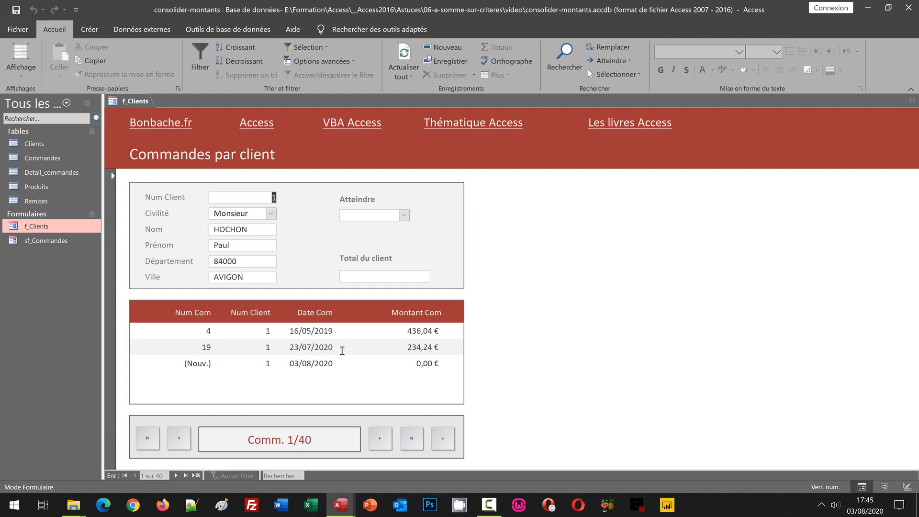
- Browse the client records forward to client 4, checking the orders and the Total du client field
{"action": "left_click", "coordinate": [379, 440]}
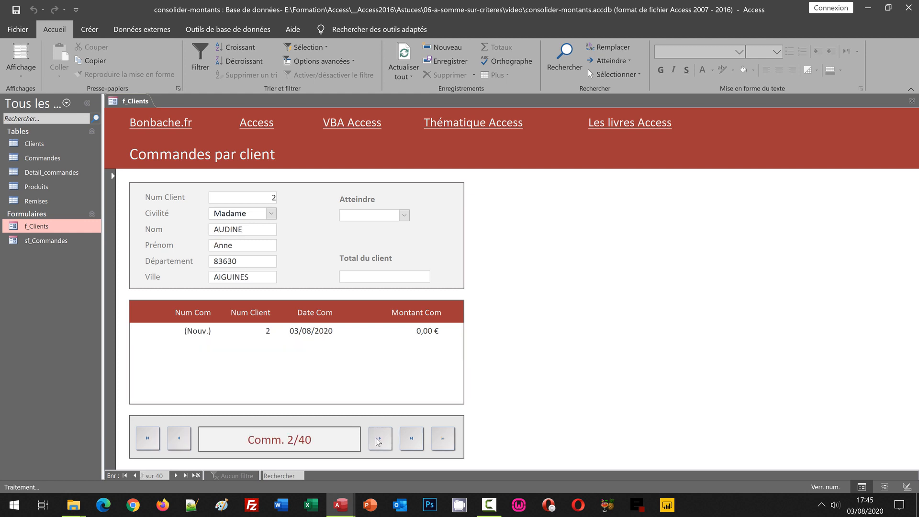
{"action": "left_click", "coordinate": [379, 439]}
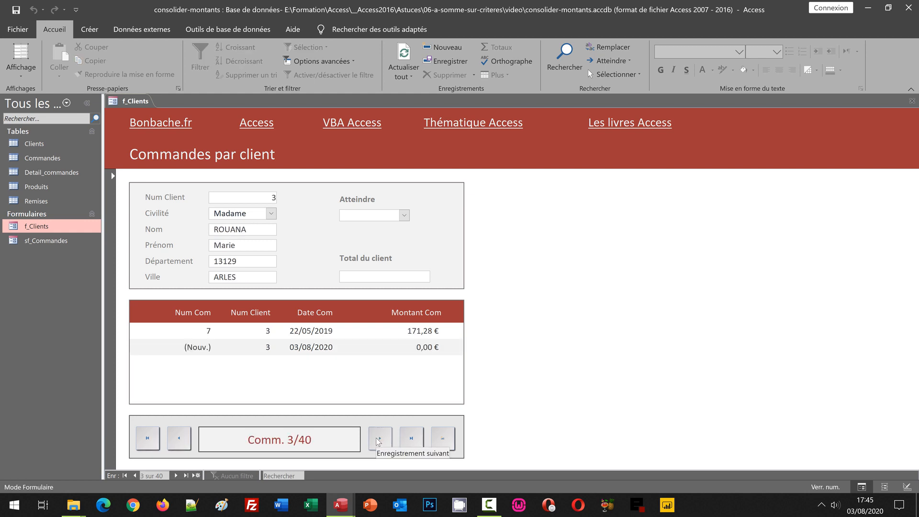
{"action": "left_click", "coordinate": [379, 440]}
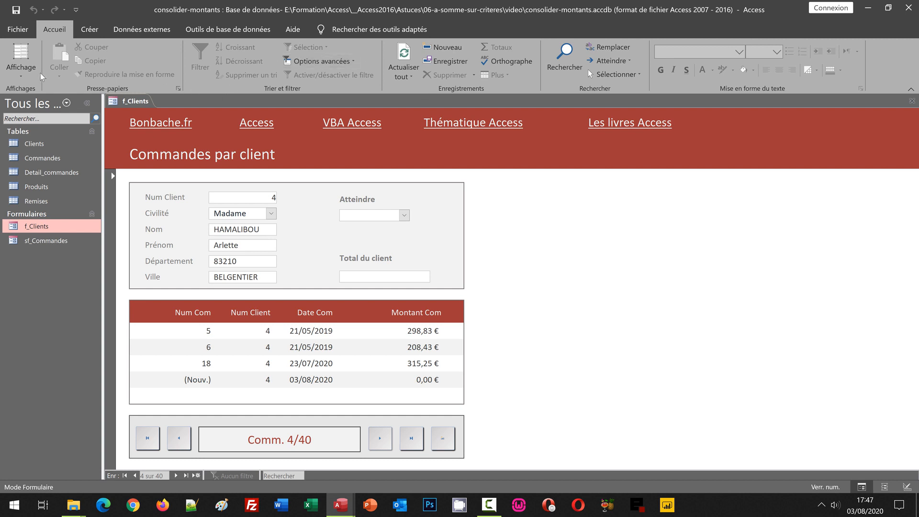
- In Design view, set the Total text box's control source to =SomDom("[com_montant]";"Commandes";"[Com_client]=" & [Client_id])
{"action": "left_click", "coordinate": [21, 77]}
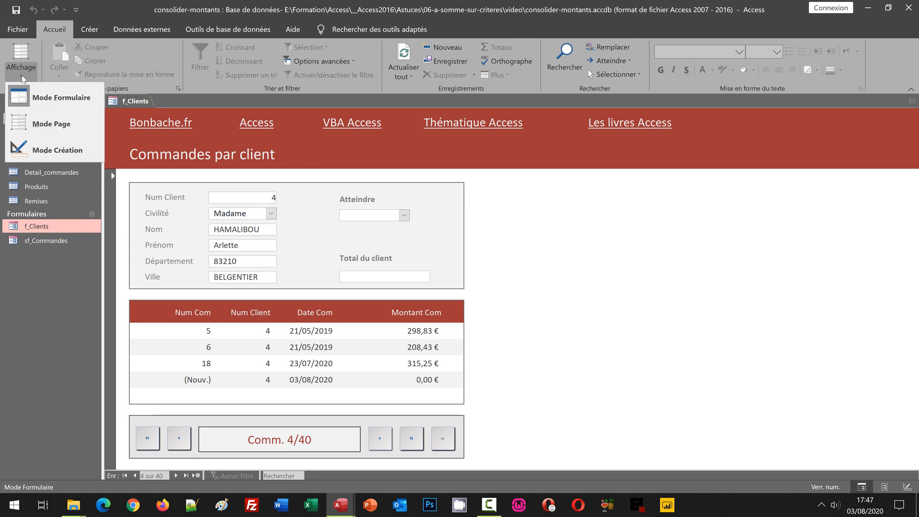
{"action": "left_click", "coordinate": [48, 150]}
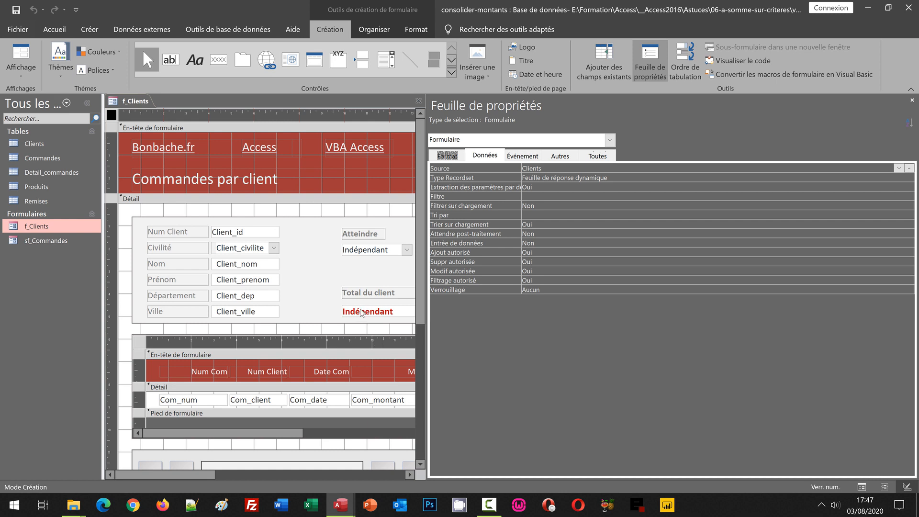
{"action": "left_click", "coordinate": [361, 312]}
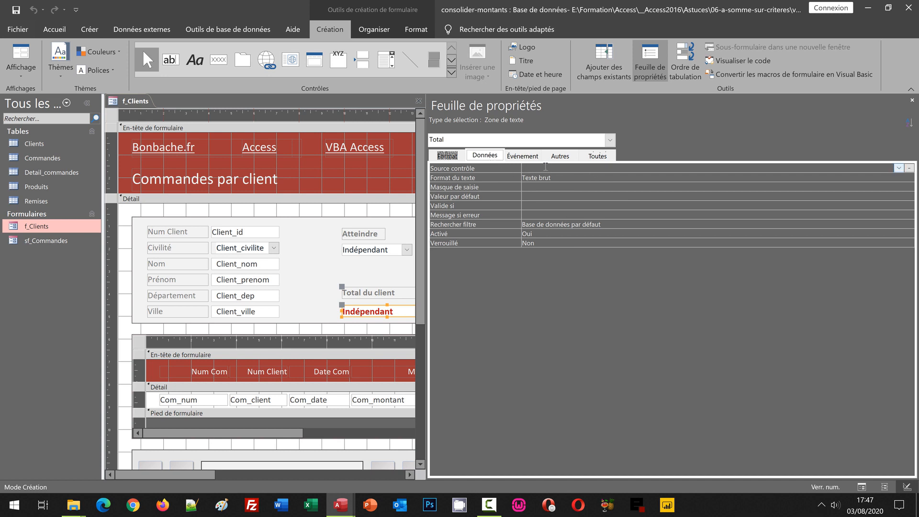
{"action": "left_click", "coordinate": [546, 167]}
{"action": "type", "text": "="}
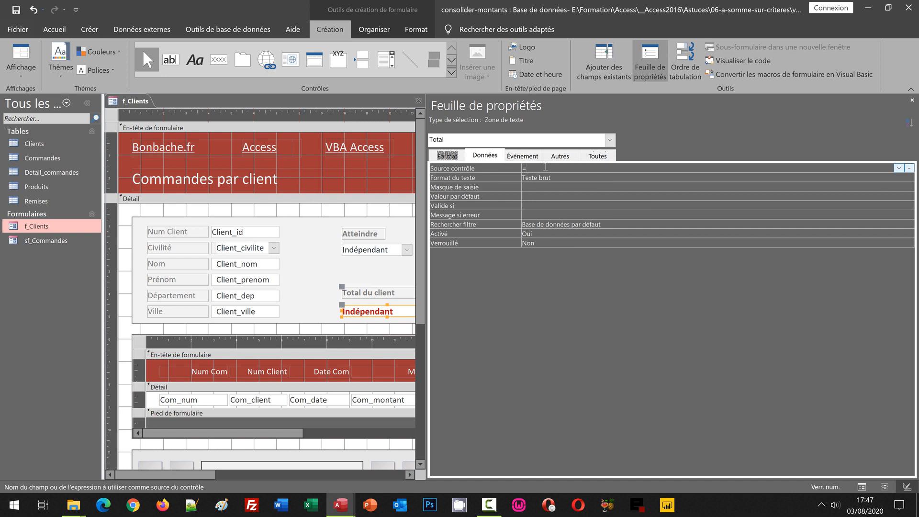
{"action": "type", "text": "SomDom"}
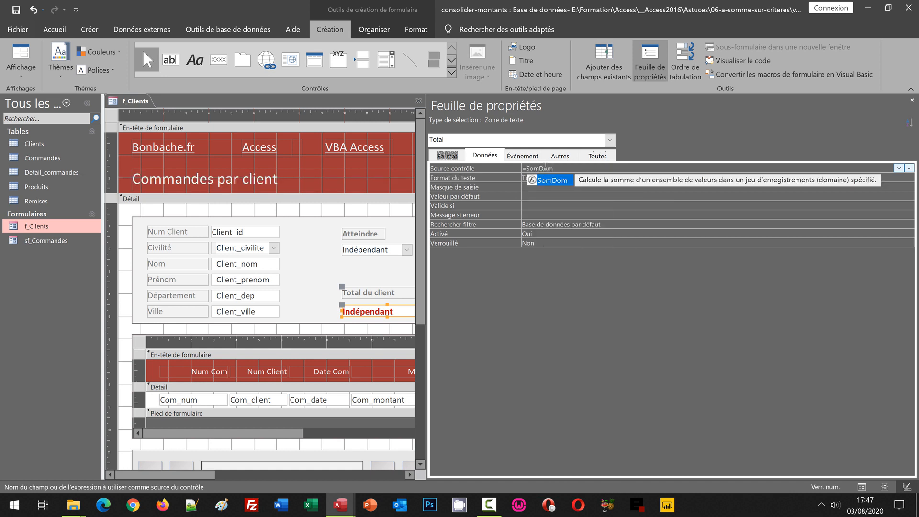
{"action": "type", "text": "(\"[com_mont"}
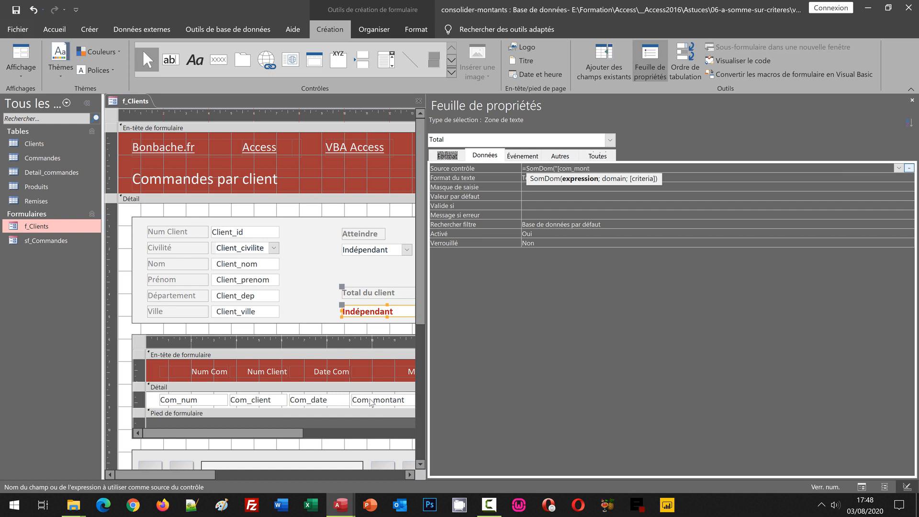
{"action": "type", "text": "ant"}
{"action": "type", "text": "]\";\"C"}
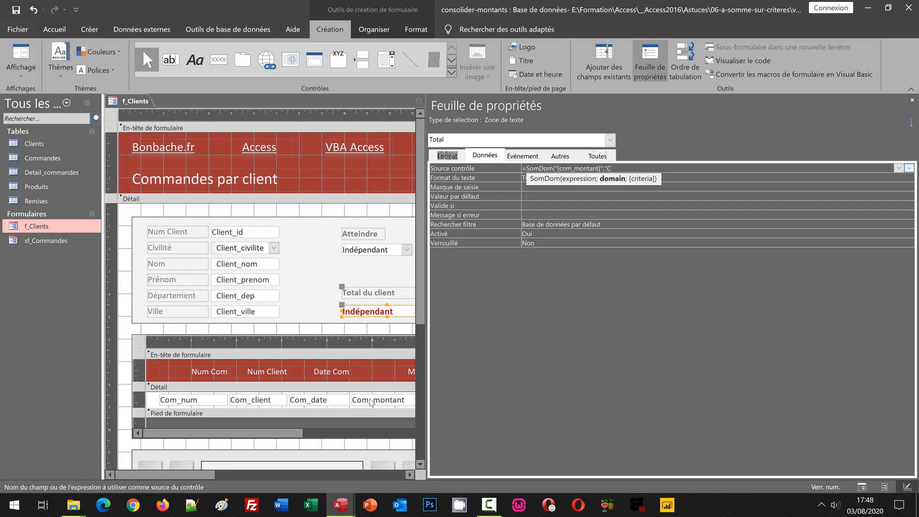
{"action": "type", "text": "ommandes\";\"[Com_client]="}
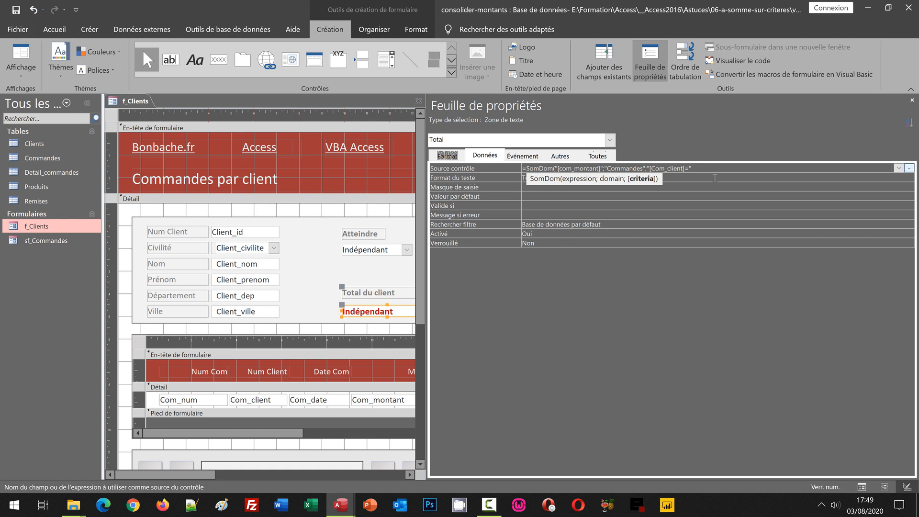
{"action": "type", "text": "&"}
{"action": "type", "text": "[Client"}
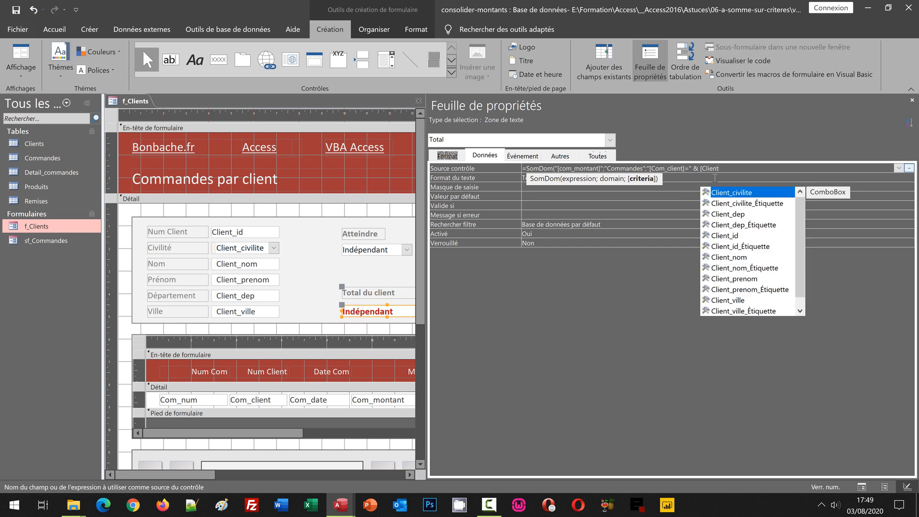
{"action": "type", "text": "_id"}
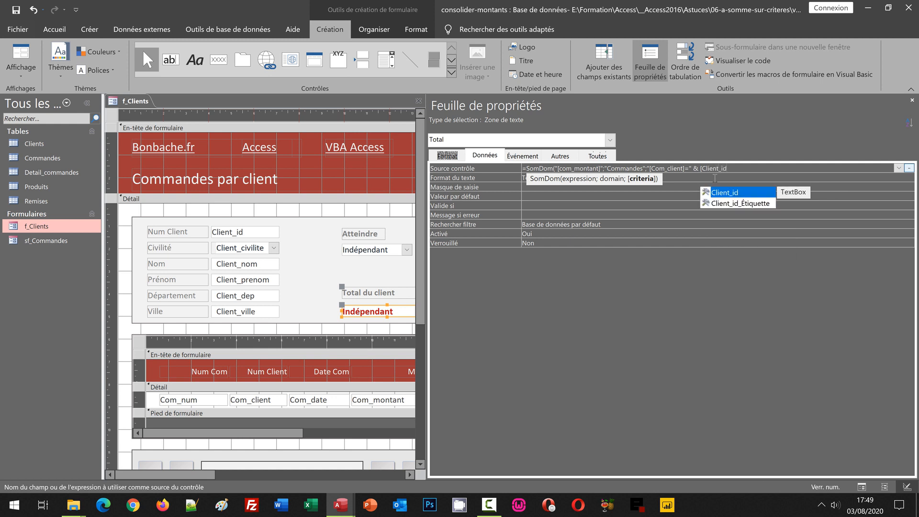
{"action": "key", "text": "Escape"}
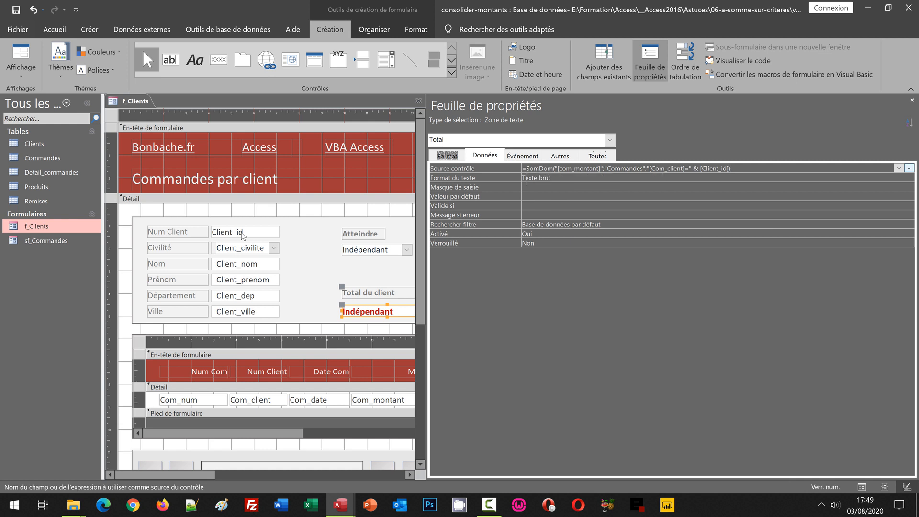
{"action": "key", "text": "Return"}
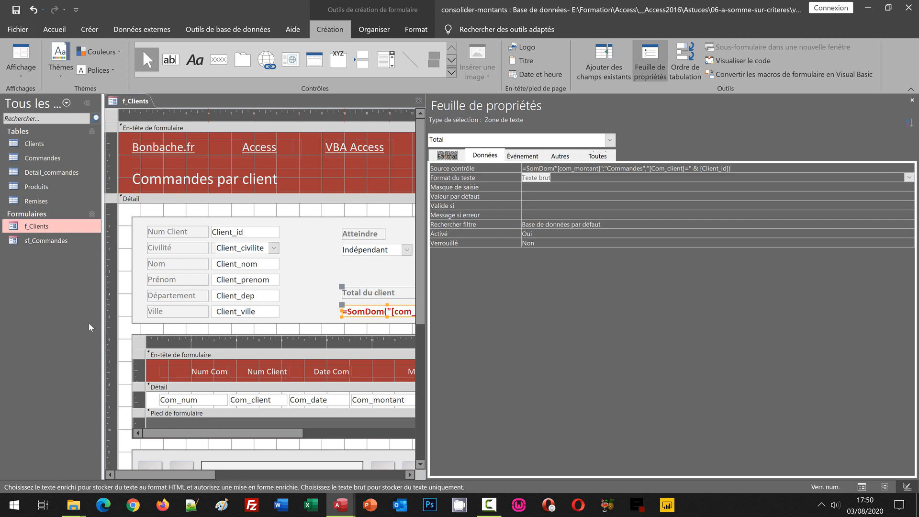
- Run f_Clients in Form view and browse to client 4, comparing each client's total with the listed orders
{"action": "left_click", "coordinate": [231, 330]}
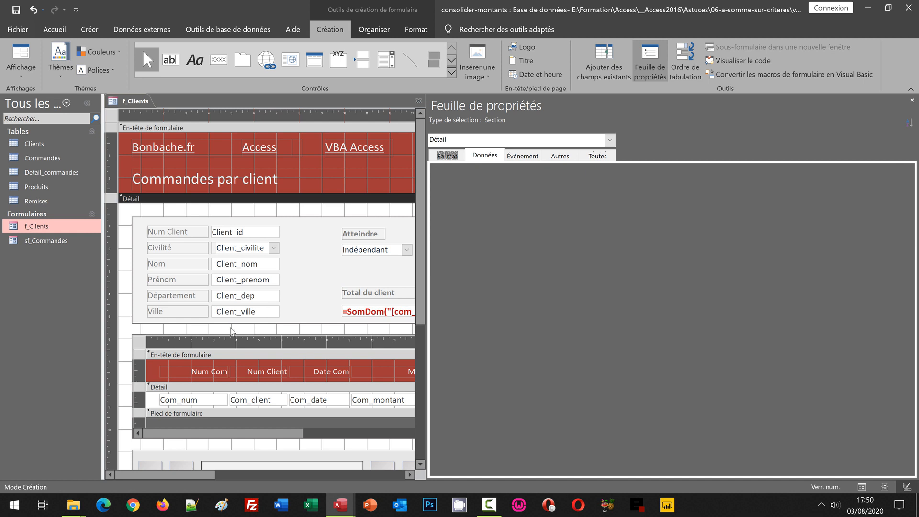
{"action": "key", "text": "F5"}
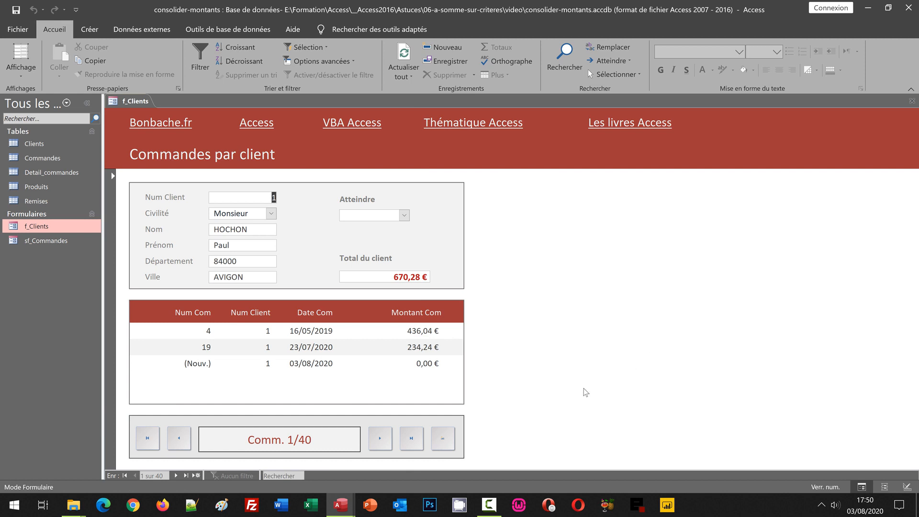
{"action": "left_click", "coordinate": [380, 441]}
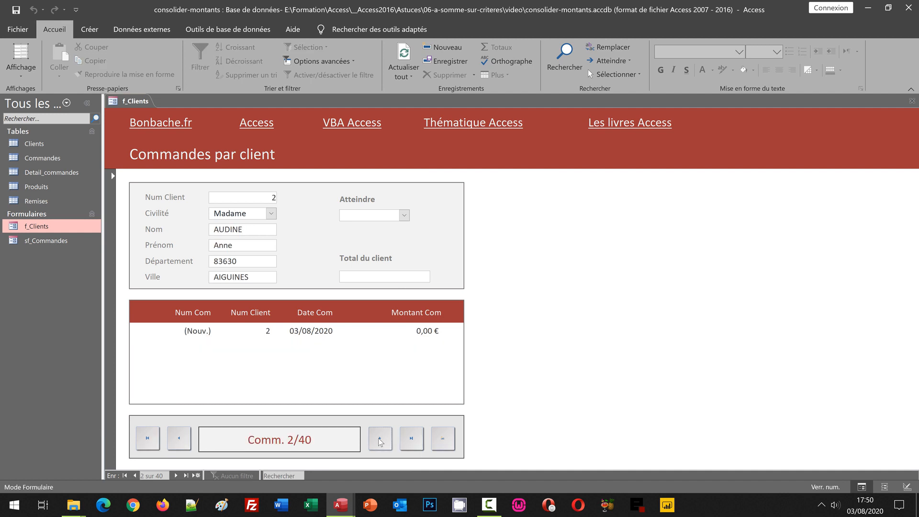
{"action": "left_click", "coordinate": [382, 444]}
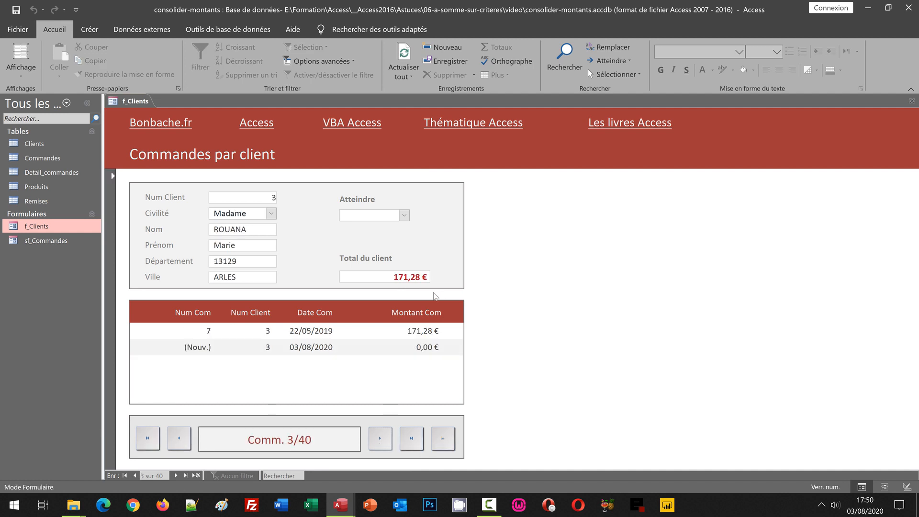
{"action": "left_click", "coordinate": [380, 439]}
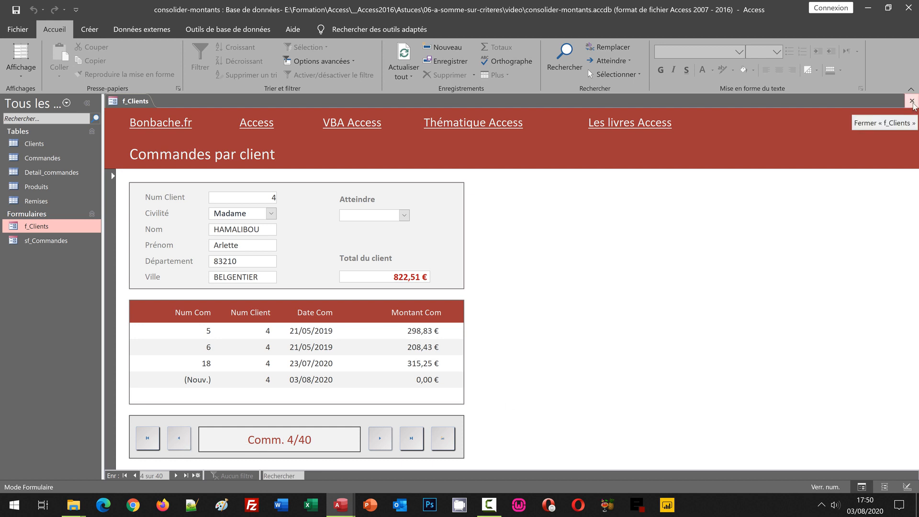
- Close the form and add an order for client 4 with an amount of 180,85 to the Commandes table, closing the table when done
{"action": "left_click", "coordinate": [912, 101]}
{"action": "double_click", "coordinate": [41, 157]}
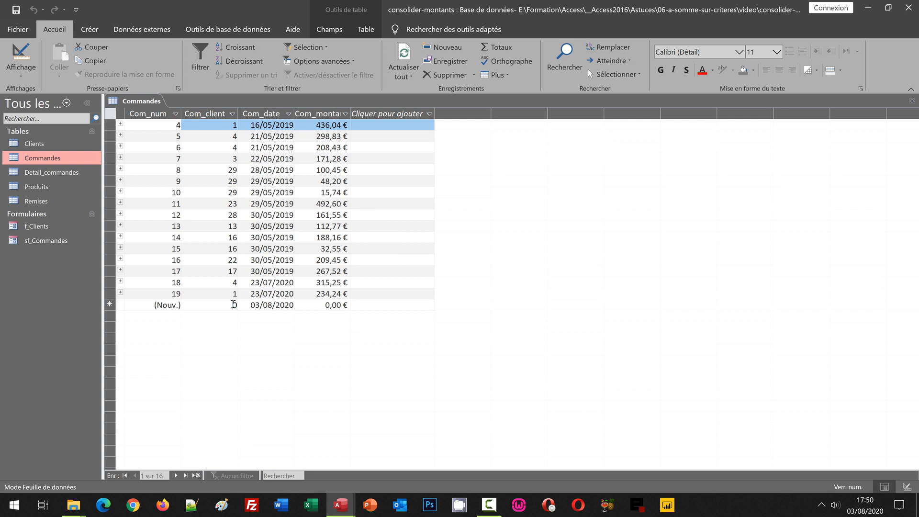
{"action": "left_click", "coordinate": [235, 305]}
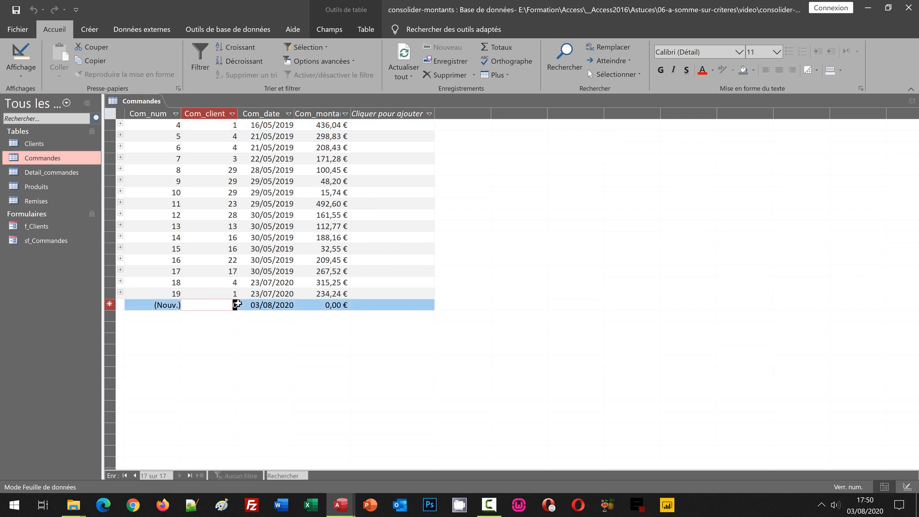
{"action": "type", "text": "4"}
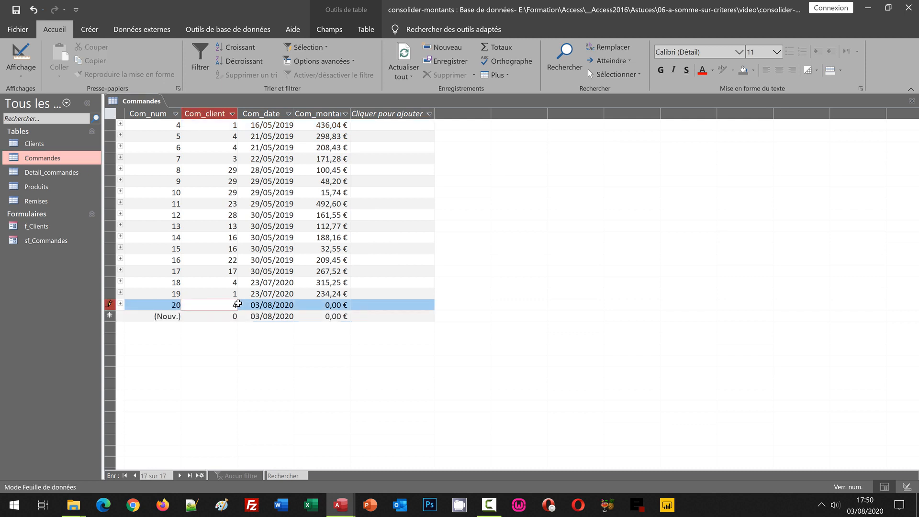
{"action": "key", "text": "Tab"}
{"action": "key", "text": "Tab"}
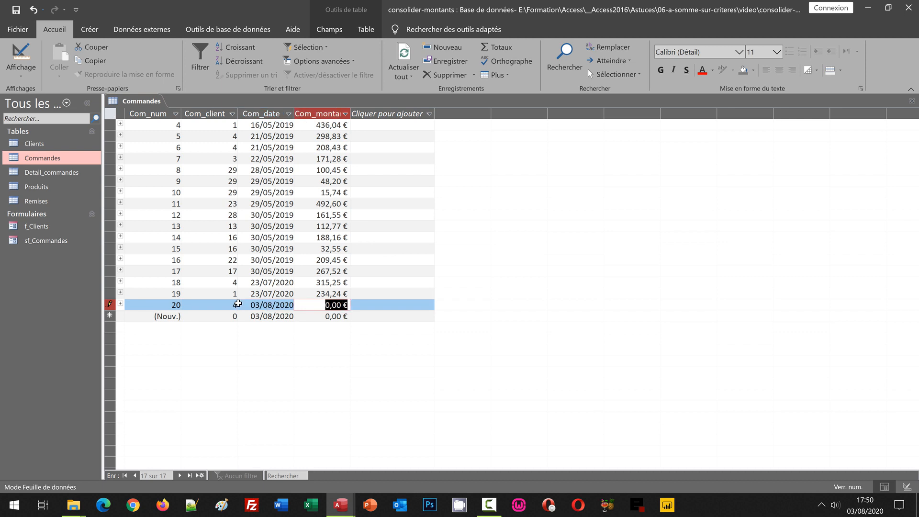
{"action": "type", "text": "180,85"}
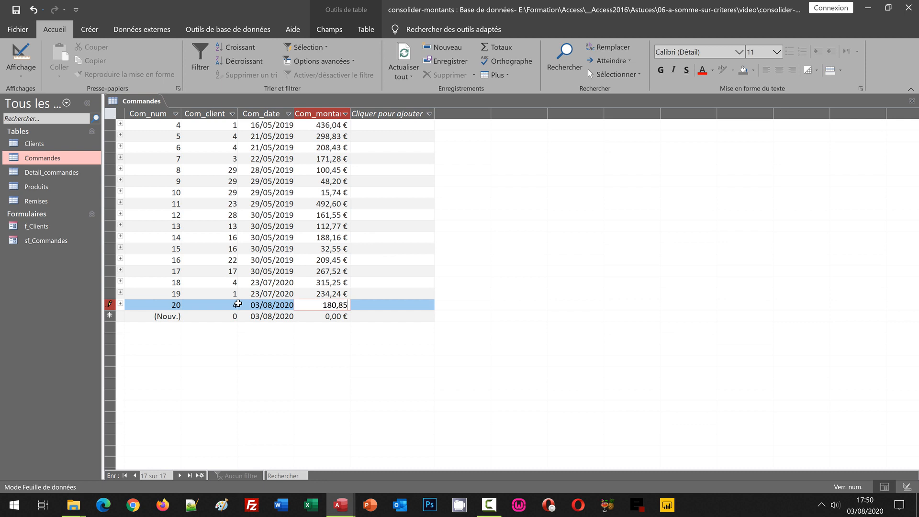
{"action": "key", "text": "Tab"}
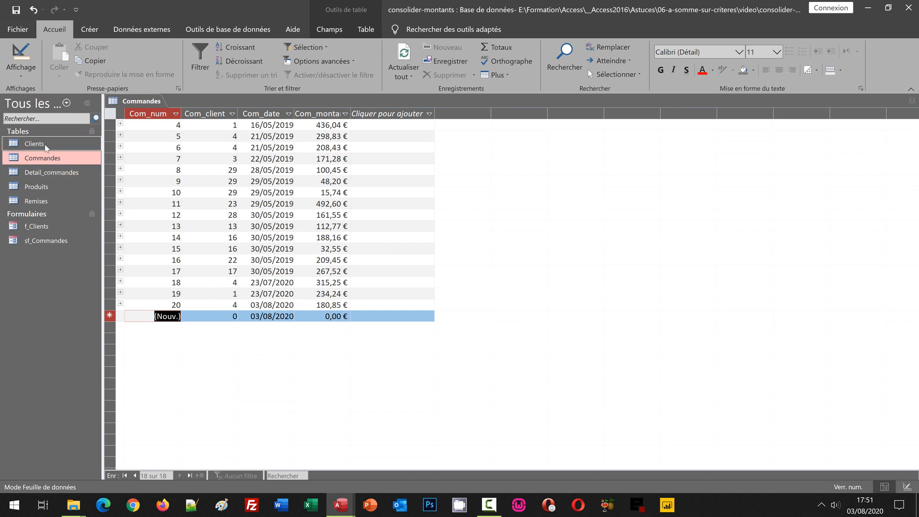
{"action": "left_click", "coordinate": [912, 101]}
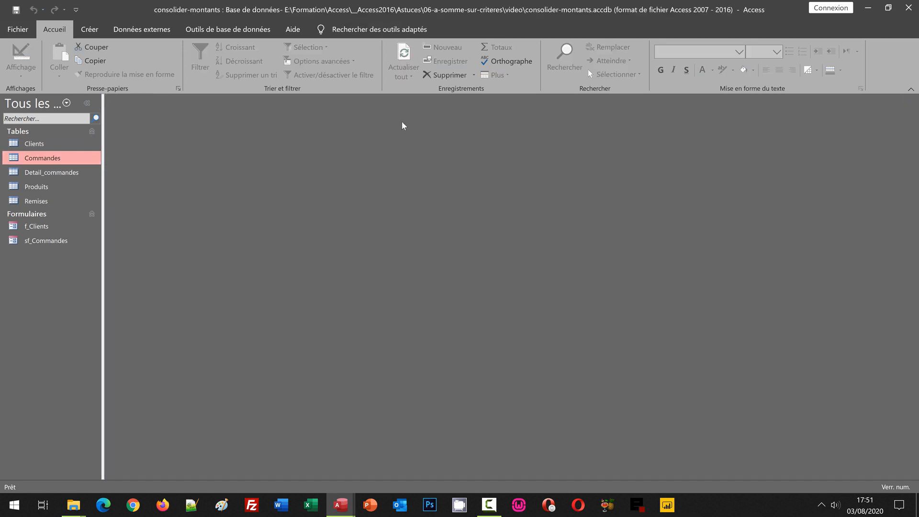
- Reopen the f_Clients form and go to client 4 to check the total against the added order
{"action": "double_click", "coordinate": [48, 228]}
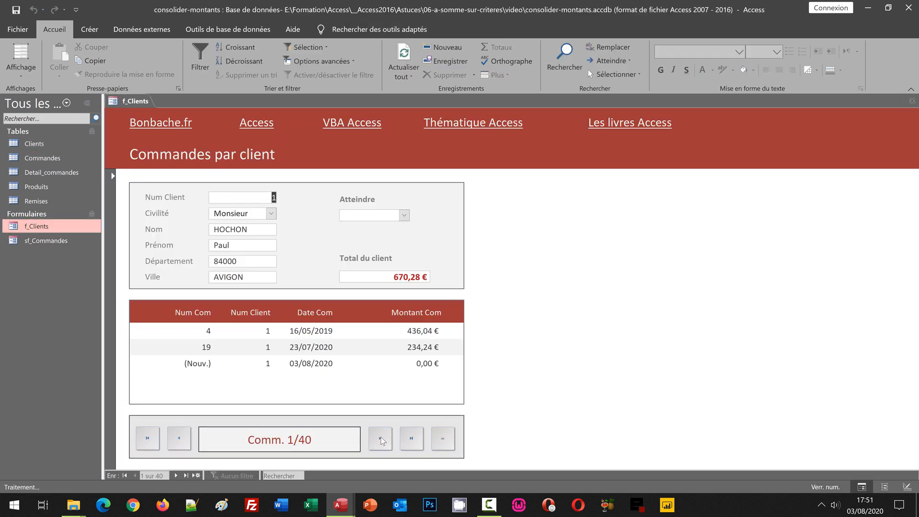
{"action": "left_click", "coordinate": [382, 439]}
{"action": "left_click", "coordinate": [382, 439]}
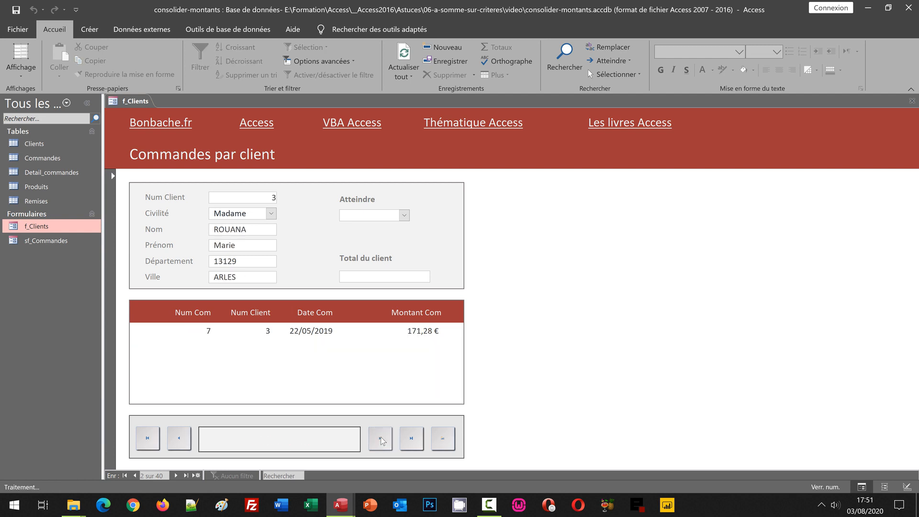
{"action": "left_click", "coordinate": [382, 439]}
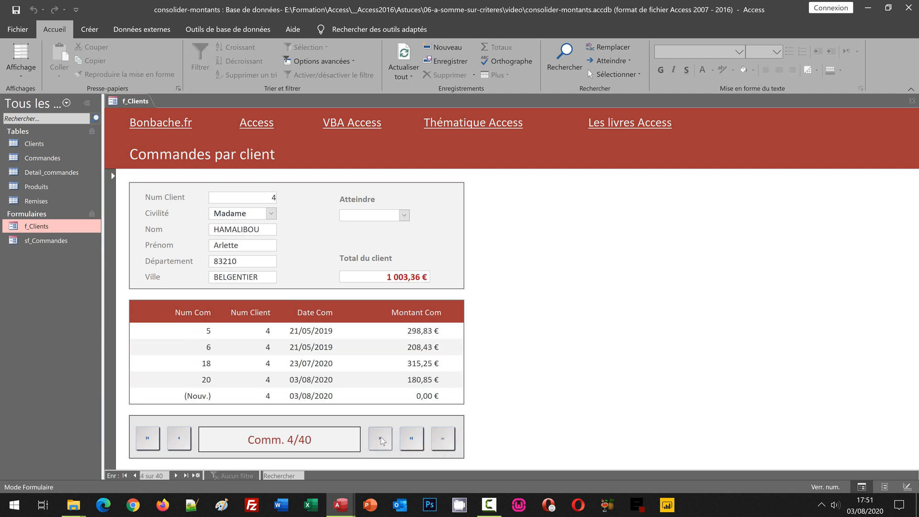